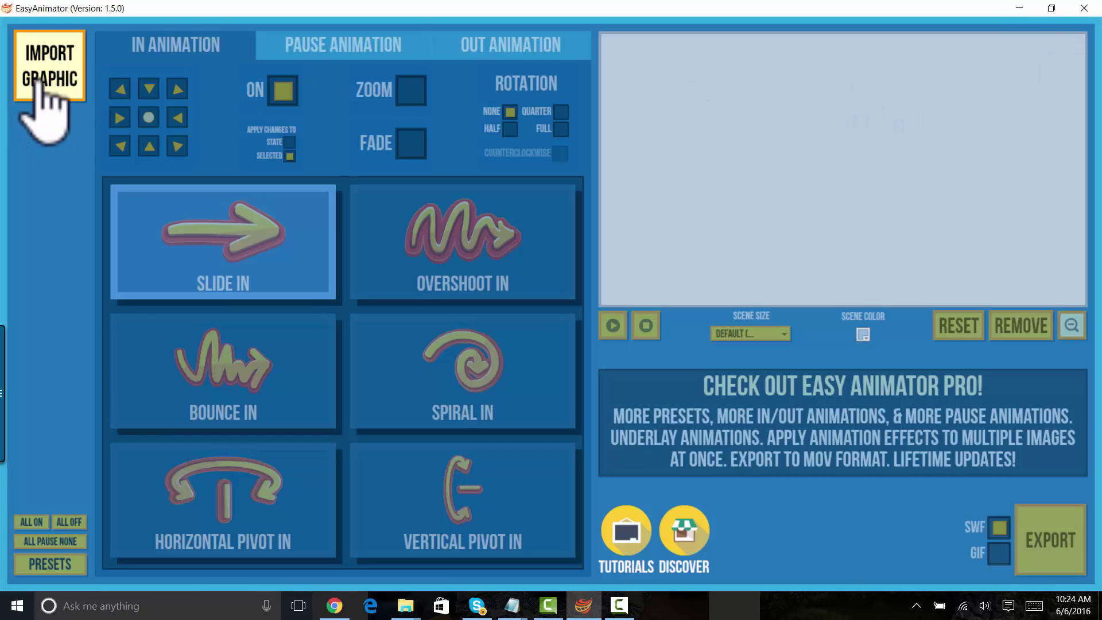
- Import bhg-main and bhg-globe together from the Company Logos folder
left_click(41, 81)
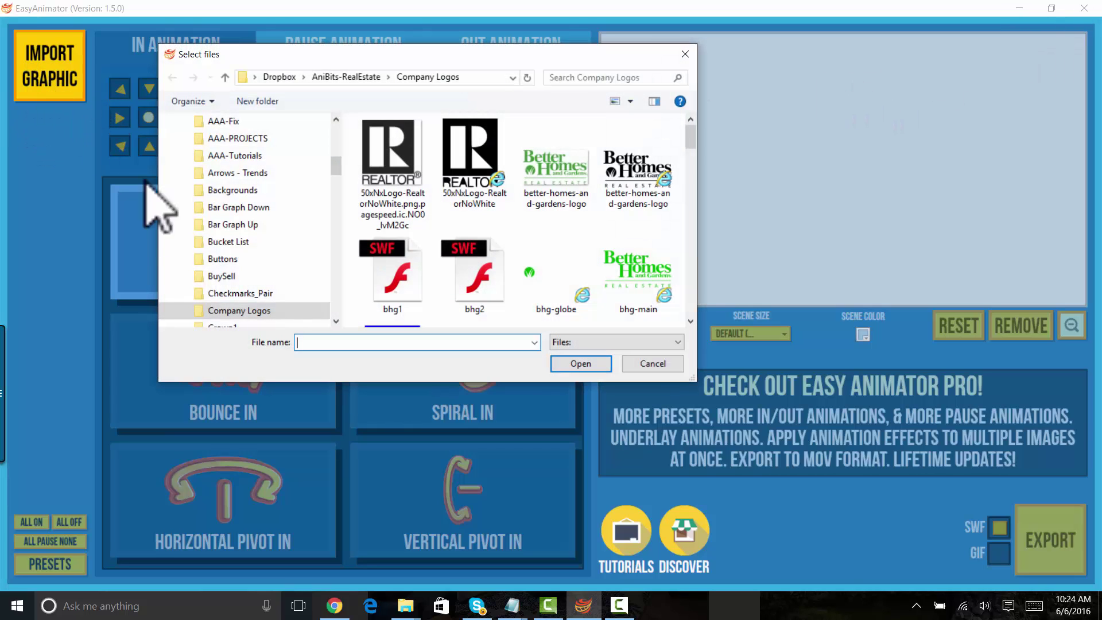
left_click_drag(692, 144, 597, 146)
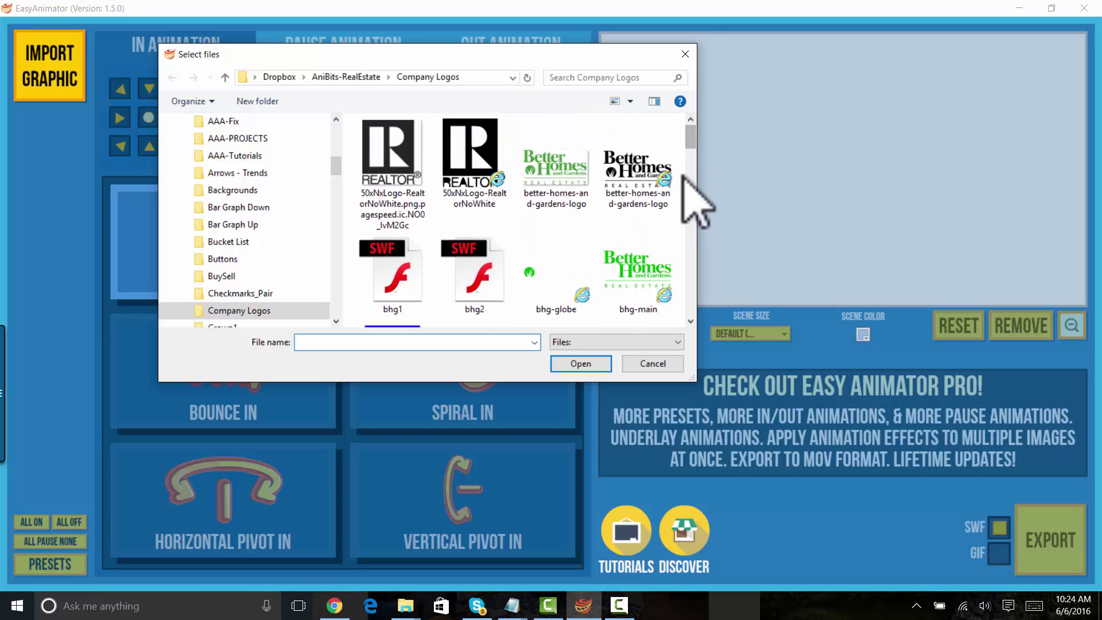
left_click(646, 256)
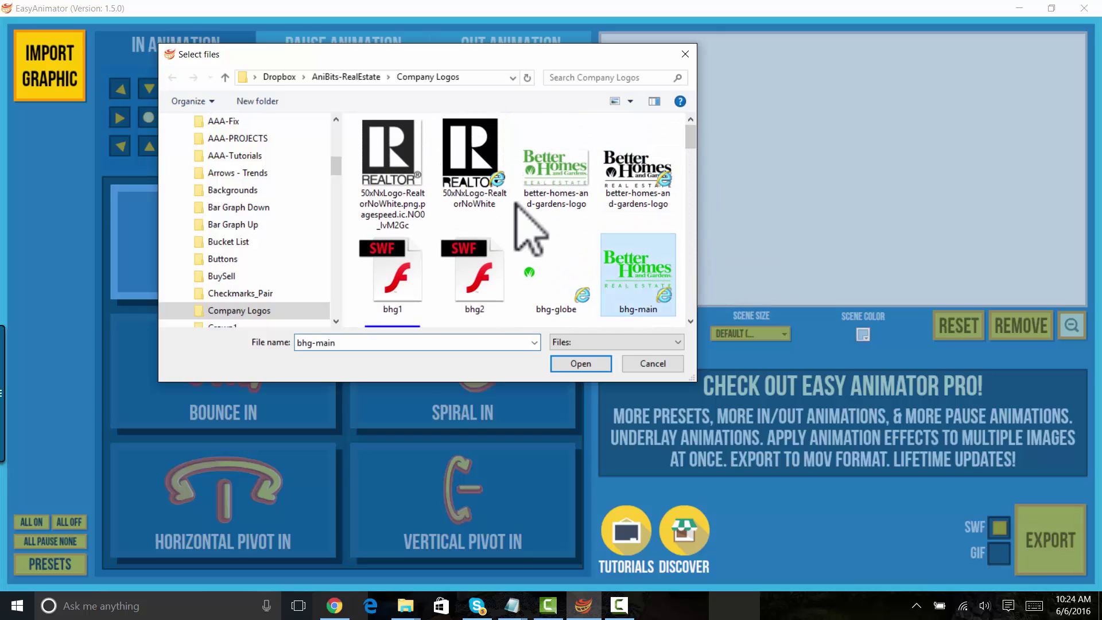
left_click(545, 276, "ctrl")
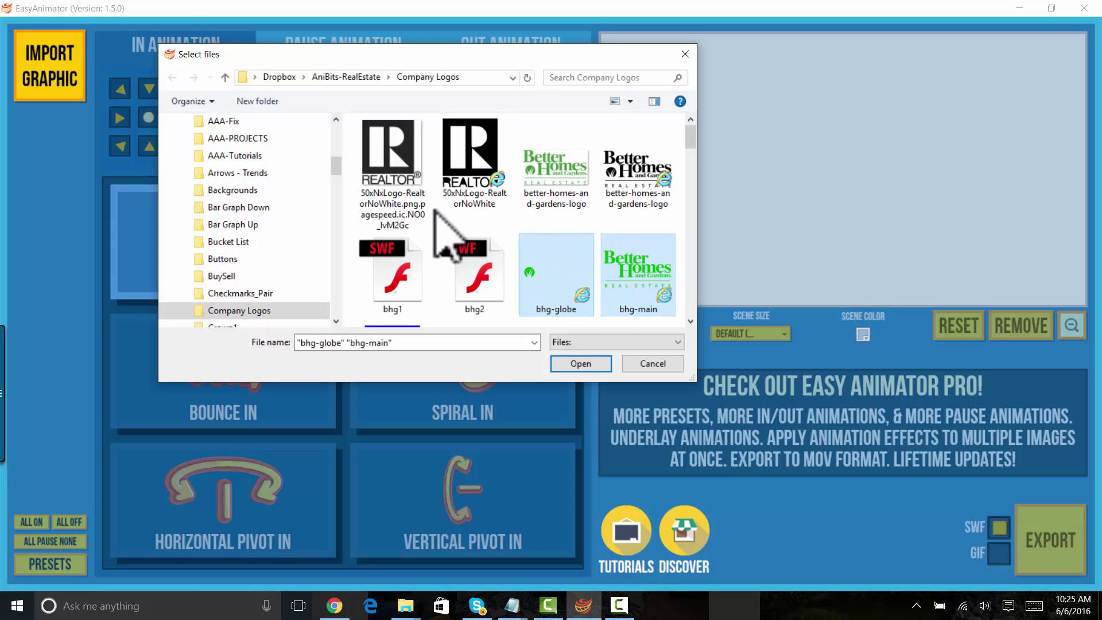
left_click(579, 364)
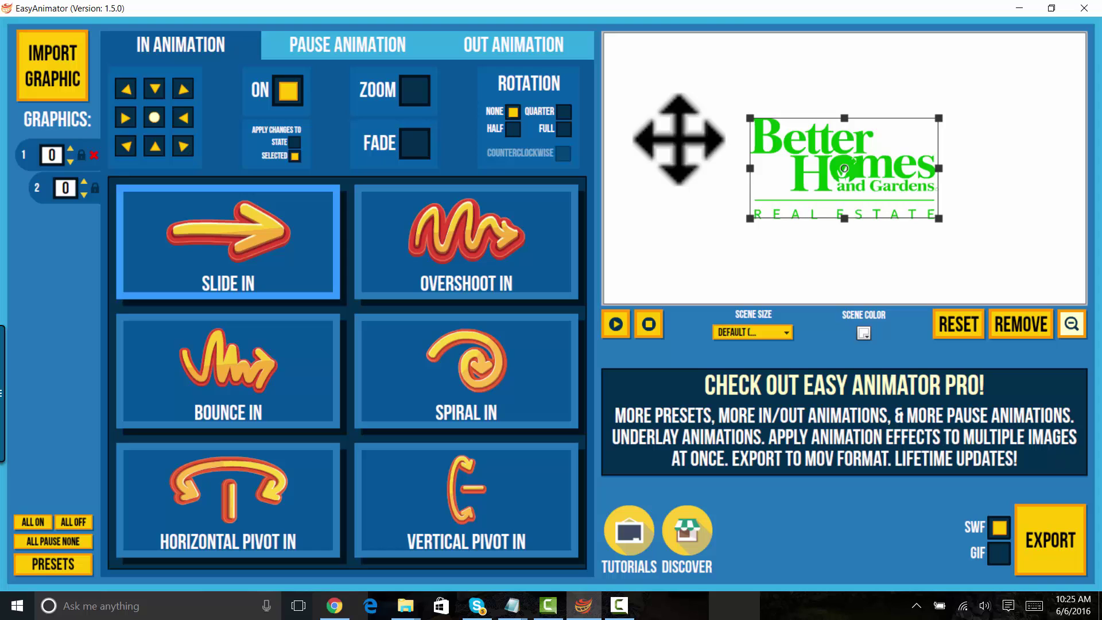
- Scale up the Better Homes text logo and centre it on the canvas
mouse_move(844, 168)
left_mouse_down()
mouse_move(898, 184)
mouse_move(827, 180)
left_mouse_up()
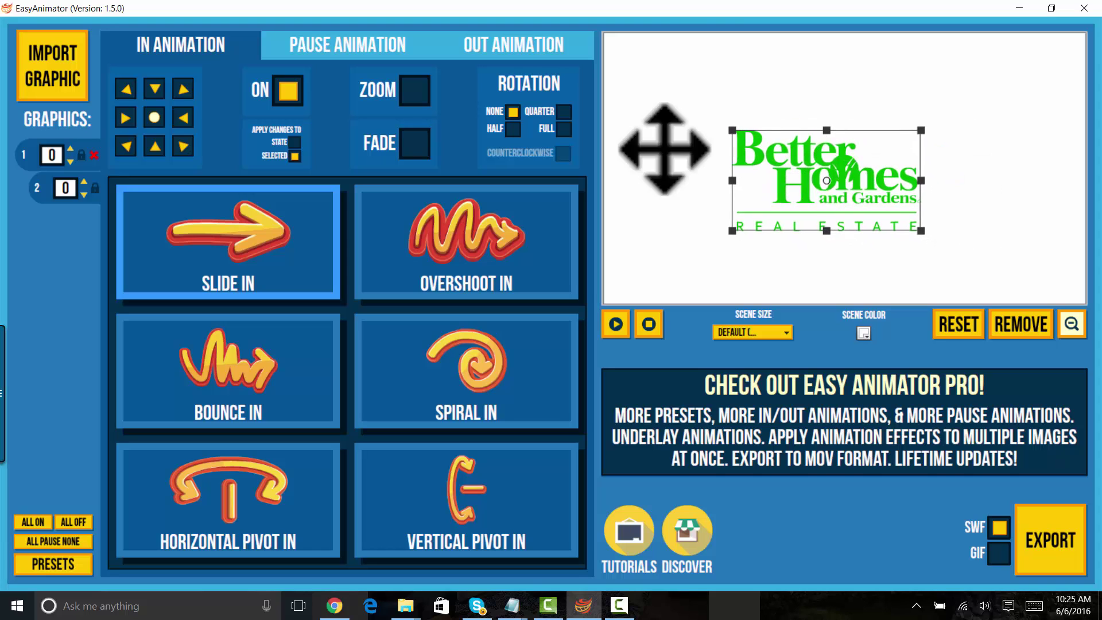
left_click(825, 197)
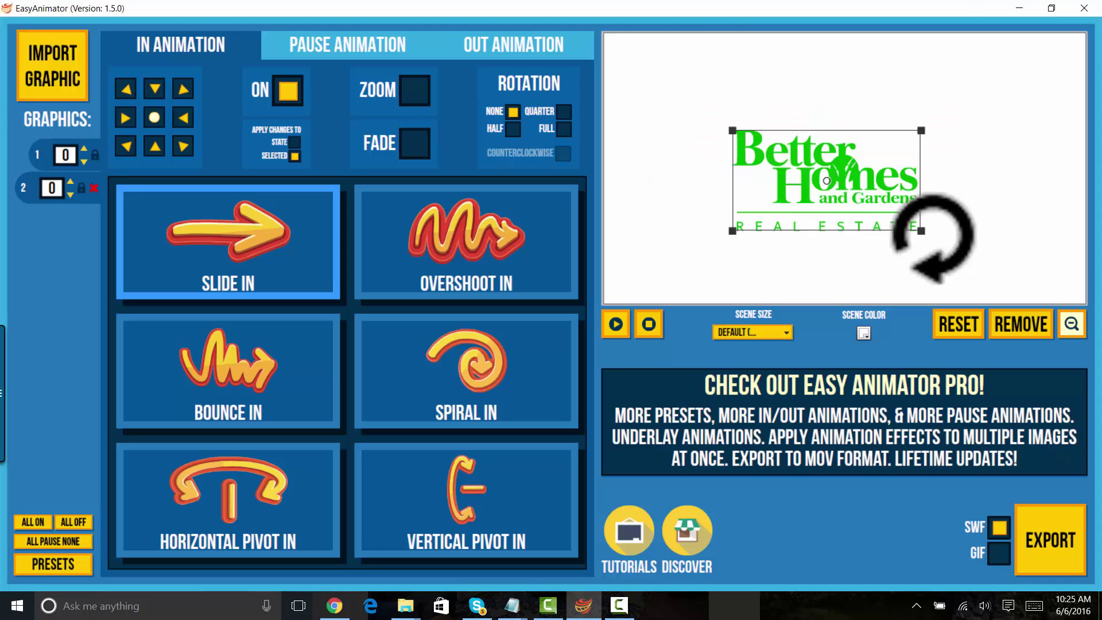
mouse_move(922, 230)
left_mouse_down()
mouse_move(984, 264)
mouse_move(932, 226)
left_mouse_up()
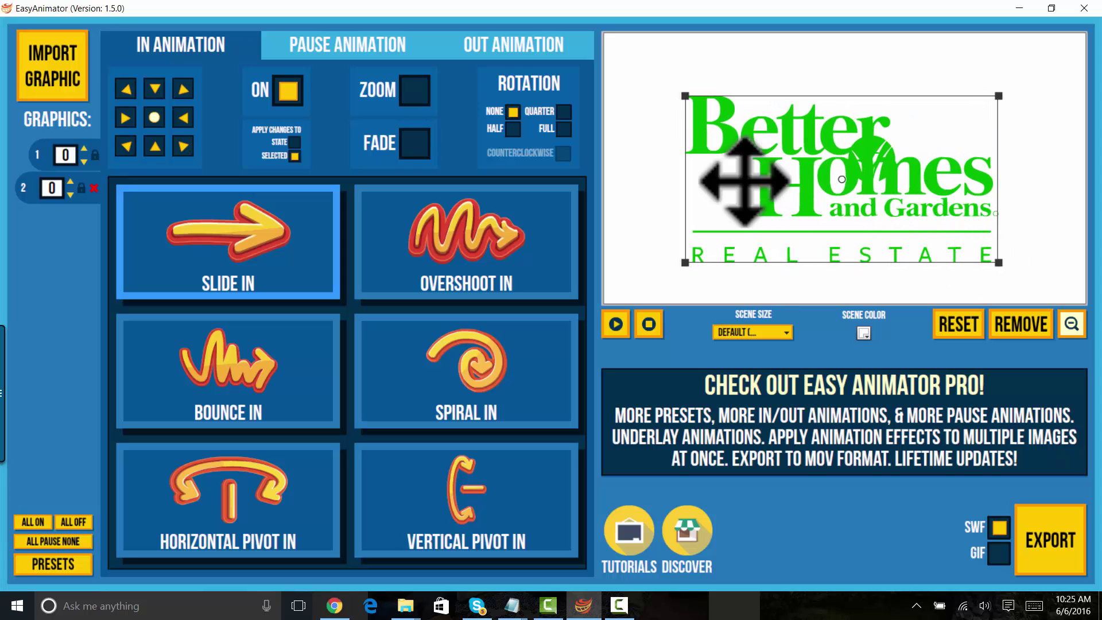
left_click(1063, 238)
left_click_drag(894, 229, 891, 206)
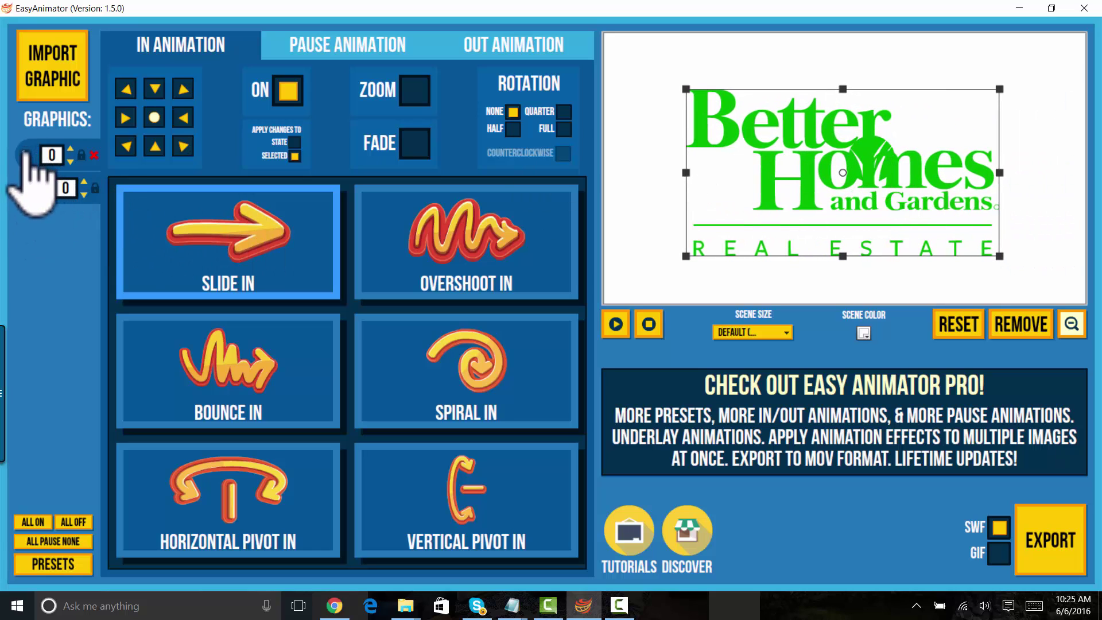
left_click(26, 188)
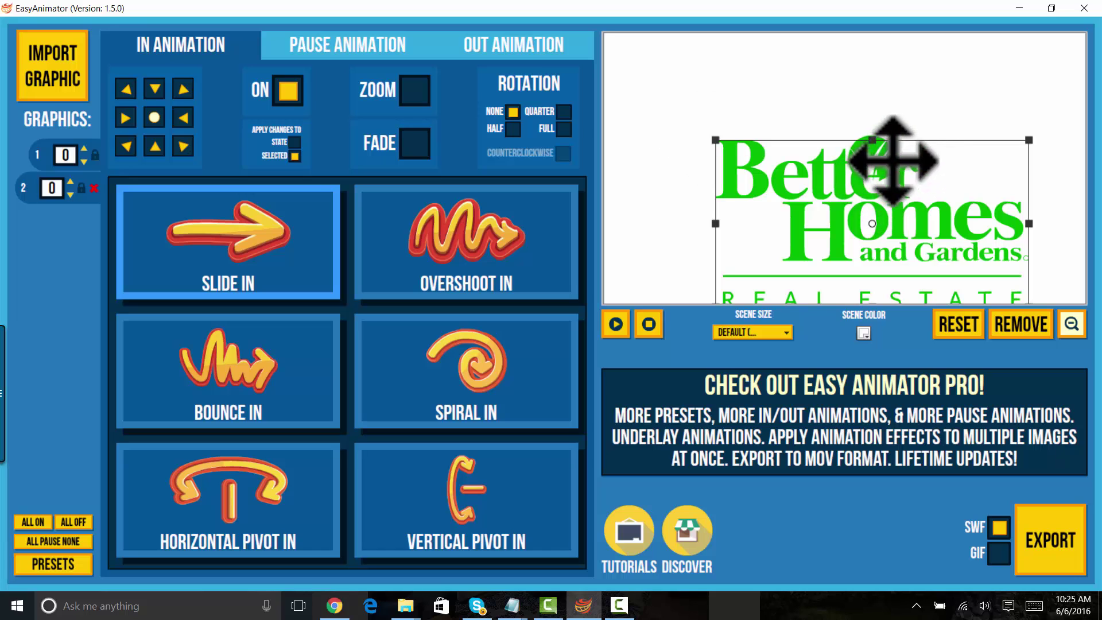
left_click_drag(891, 162, 848, 217)
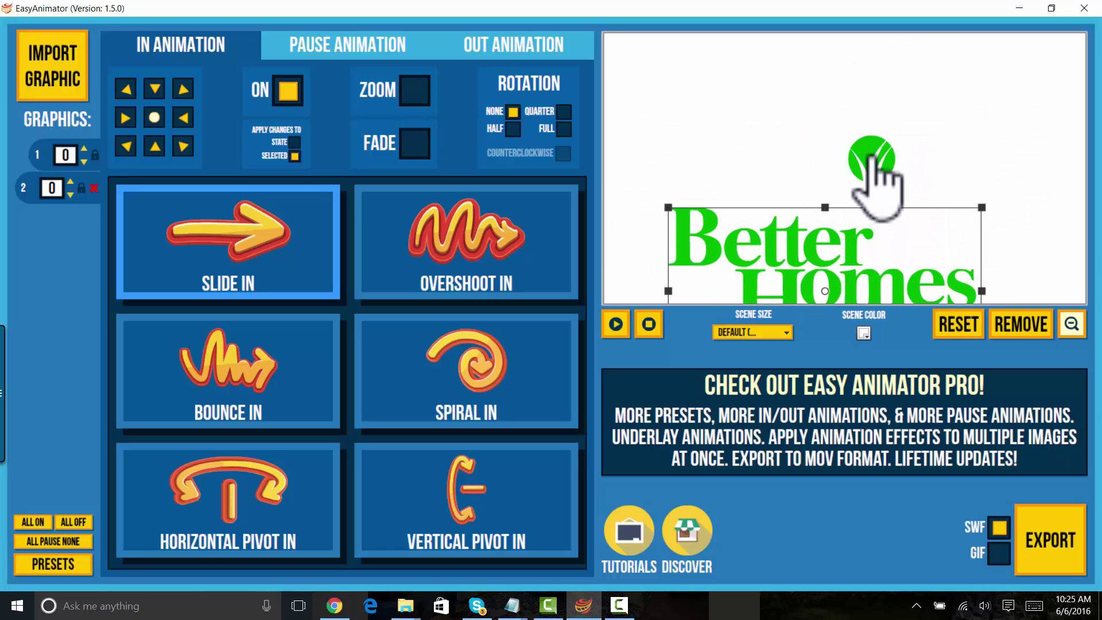
- Place the green leaf icon inside the O of Homes
left_click_drag(861, 161, 678, 146)
left_click_drag(874, 270, 889, 137)
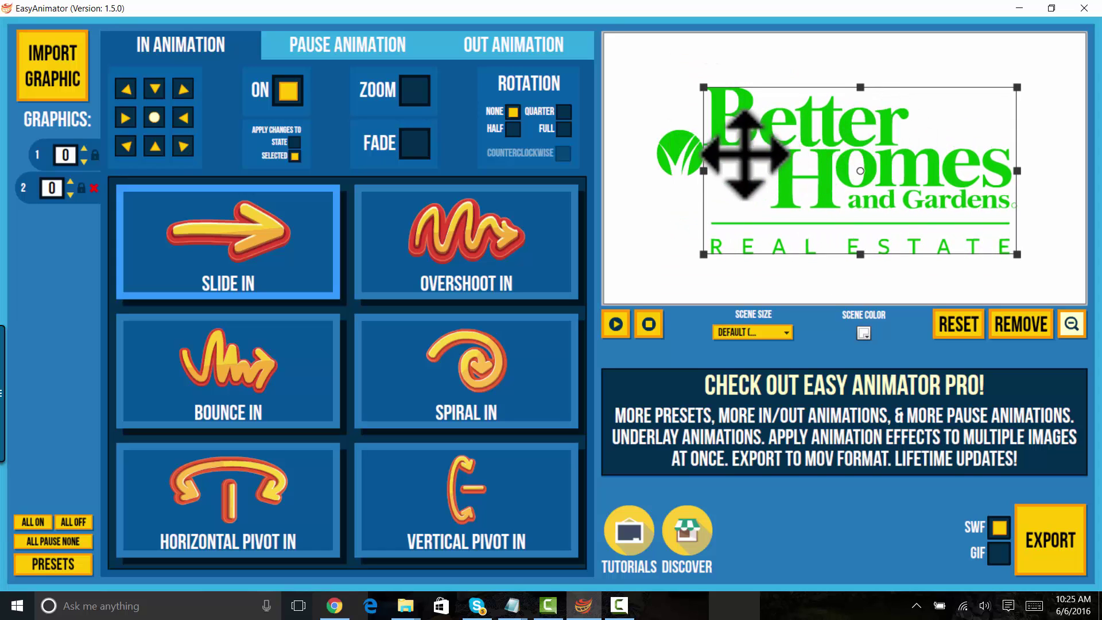
left_click(683, 158)
left_click_drag(683, 158, 739, 188)
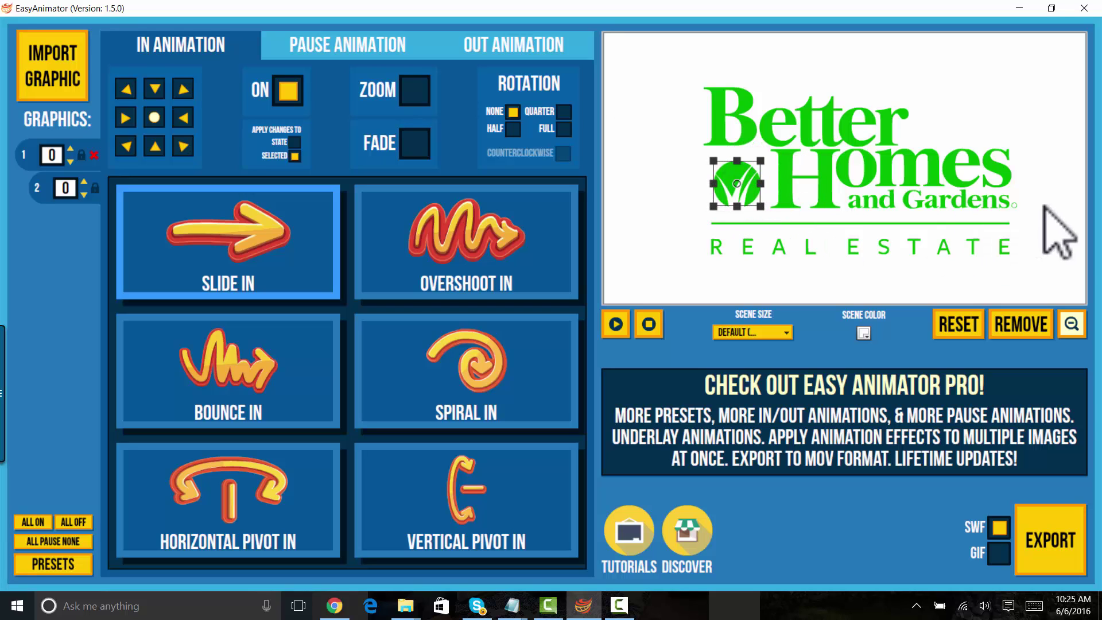
left_click(836, 164)
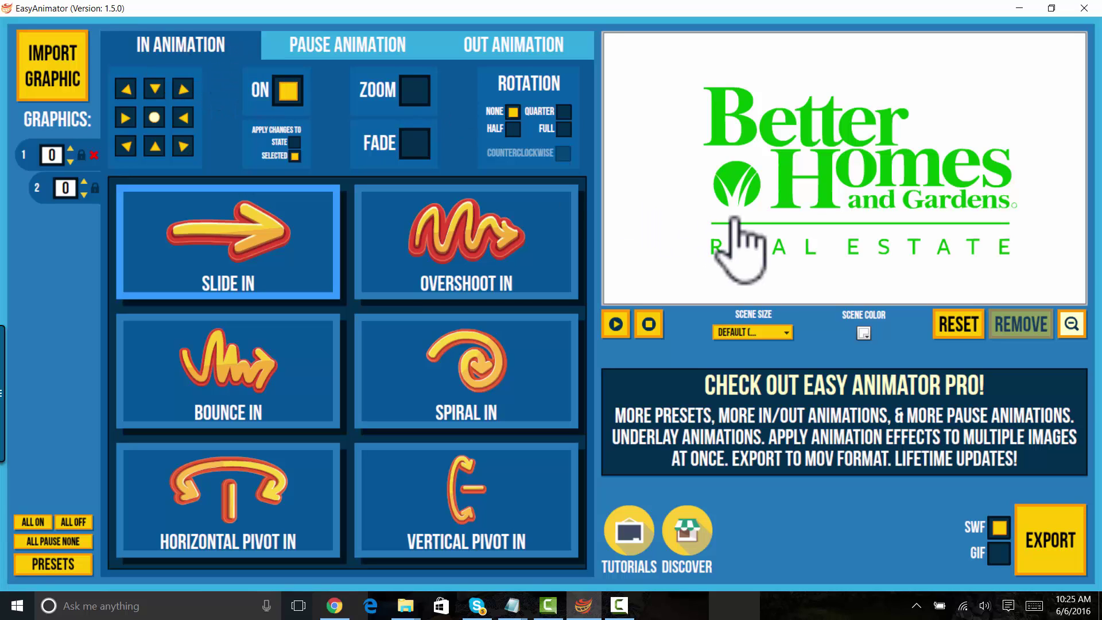
- Give the text logo an Overshoot In entrance and the grass icon a Spiral In entrance
left_click(50, 154)
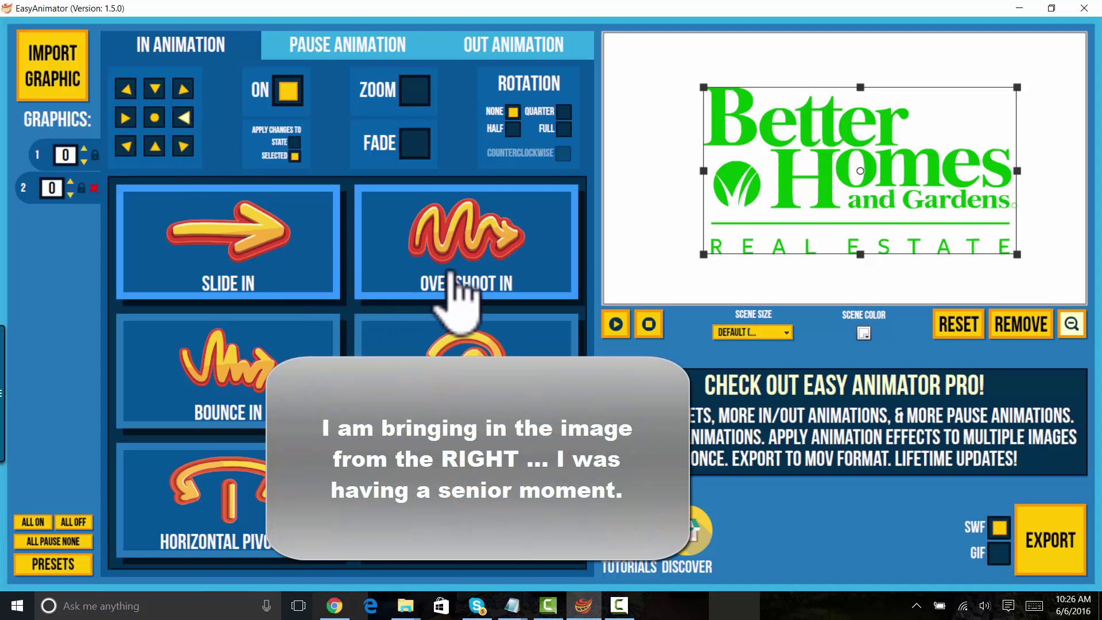
left_click(456, 290)
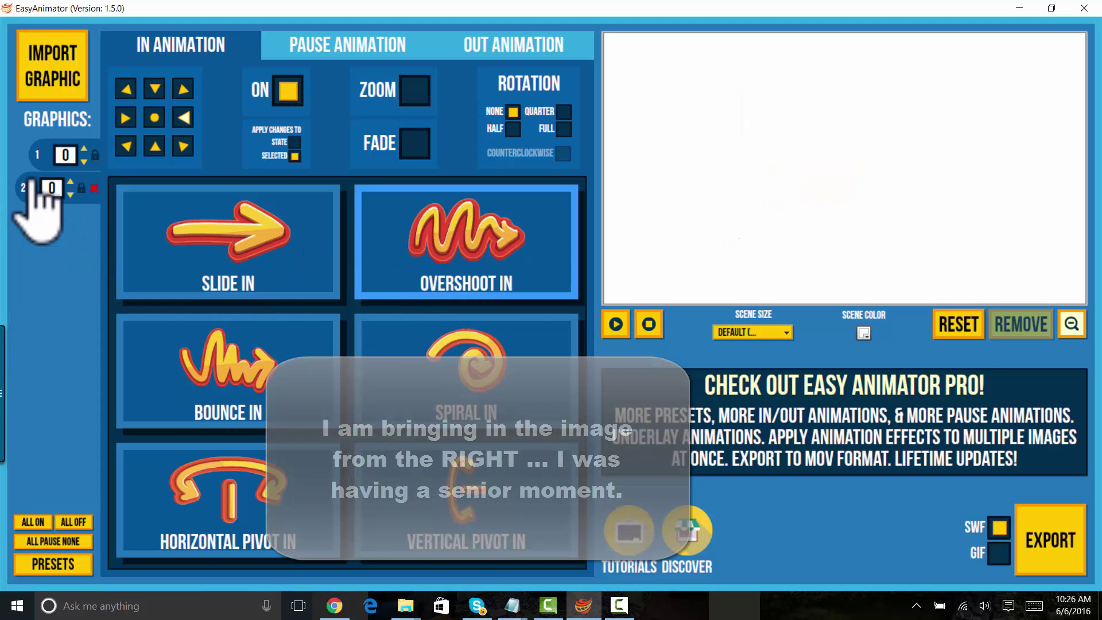
left_click(37, 147)
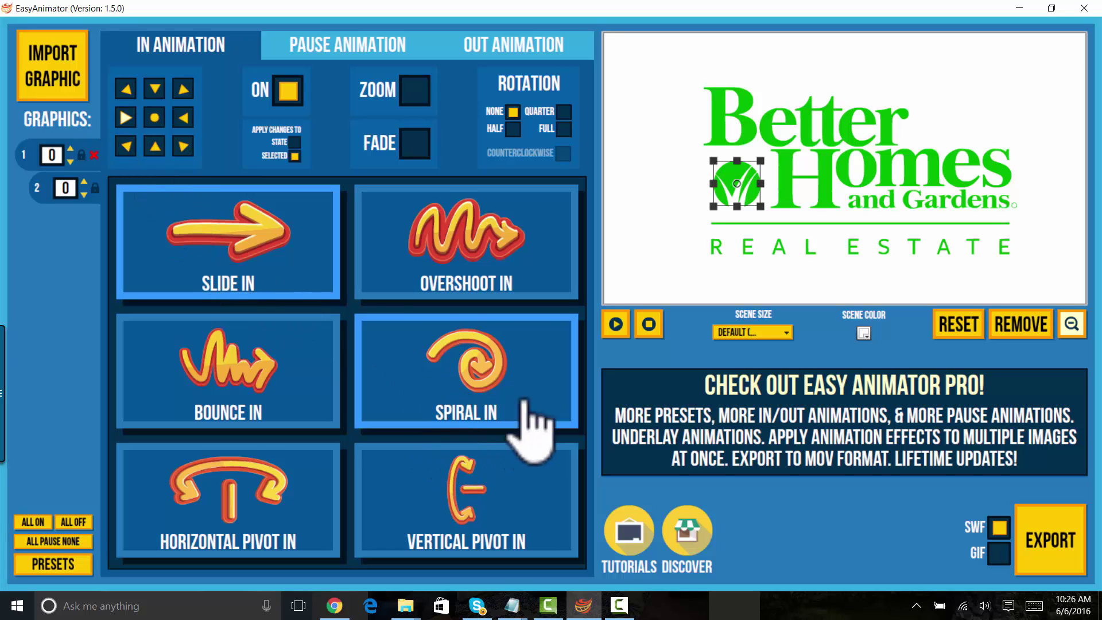
left_click(403, 317)
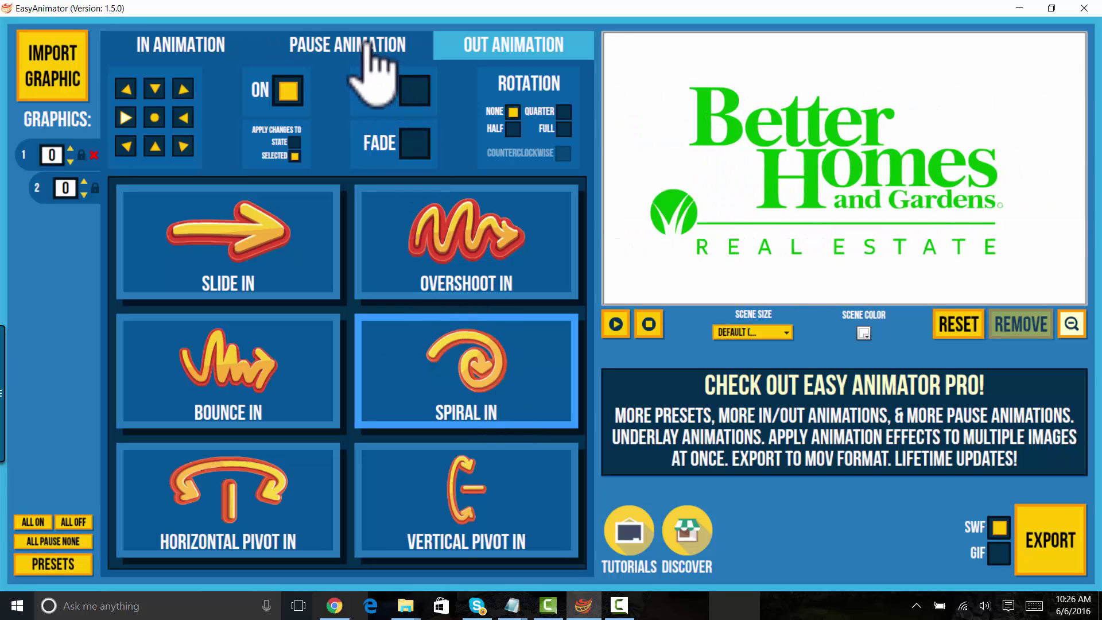
- Try the Bounce and Rotation Slow CW pause effects, settling on Sway with a 4-second pause
left_click(291, 52)
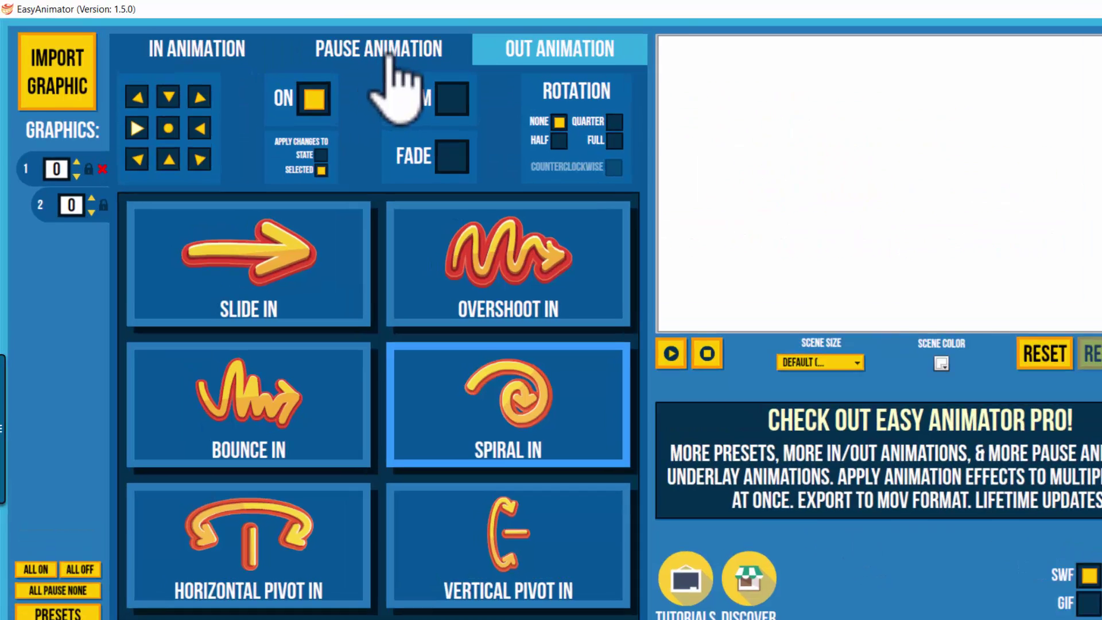
left_click(287, 42)
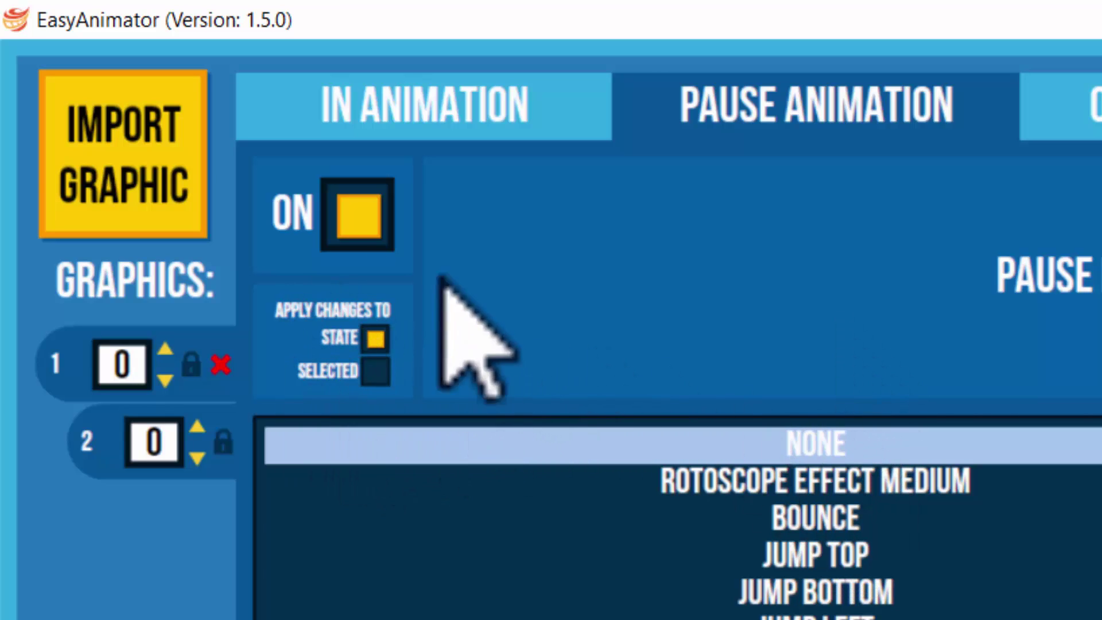
left_click(378, 372)
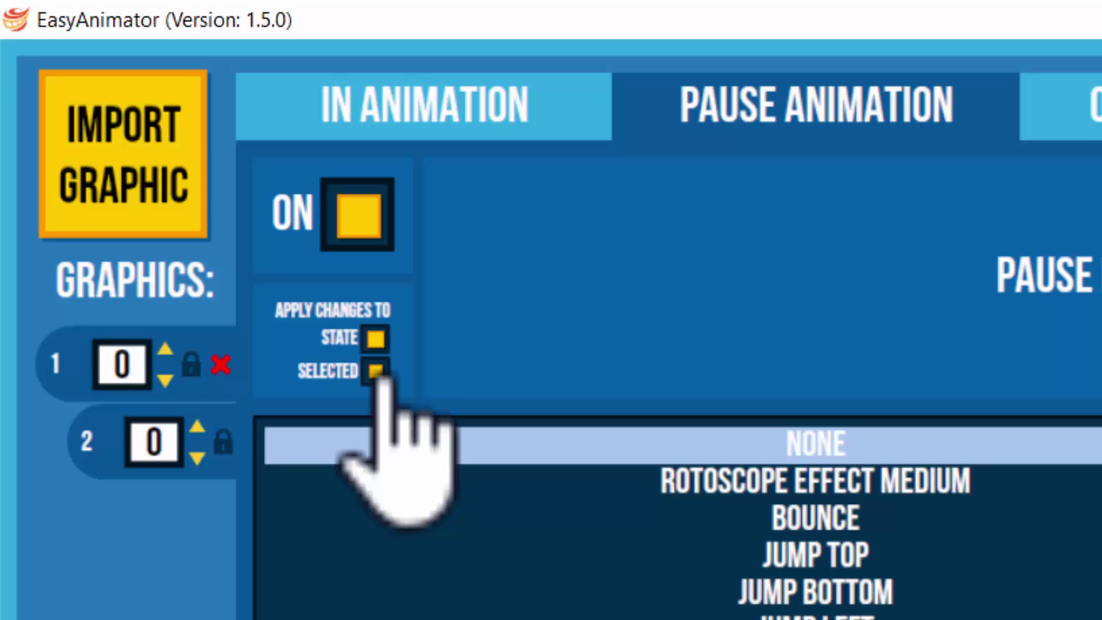
left_click(379, 371)
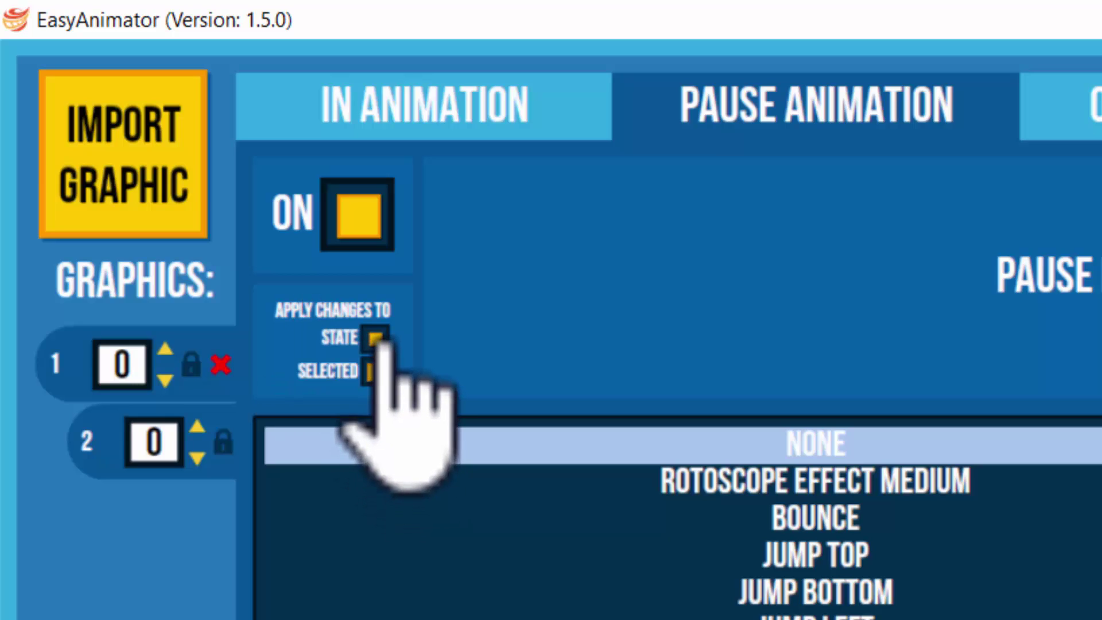
left_click(933, 520)
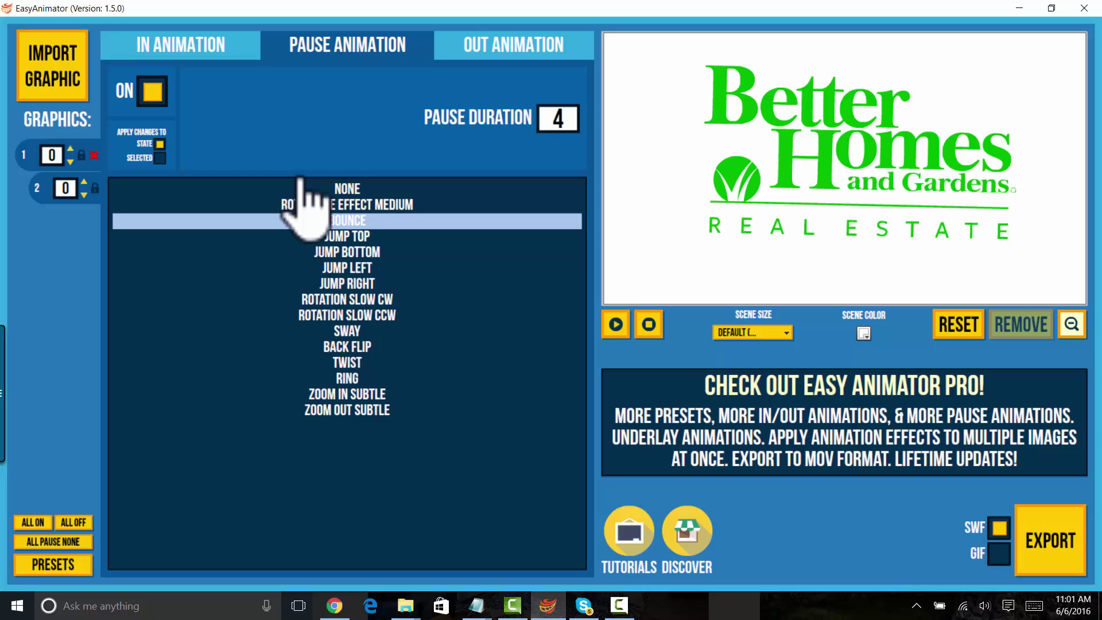
left_click(438, 299)
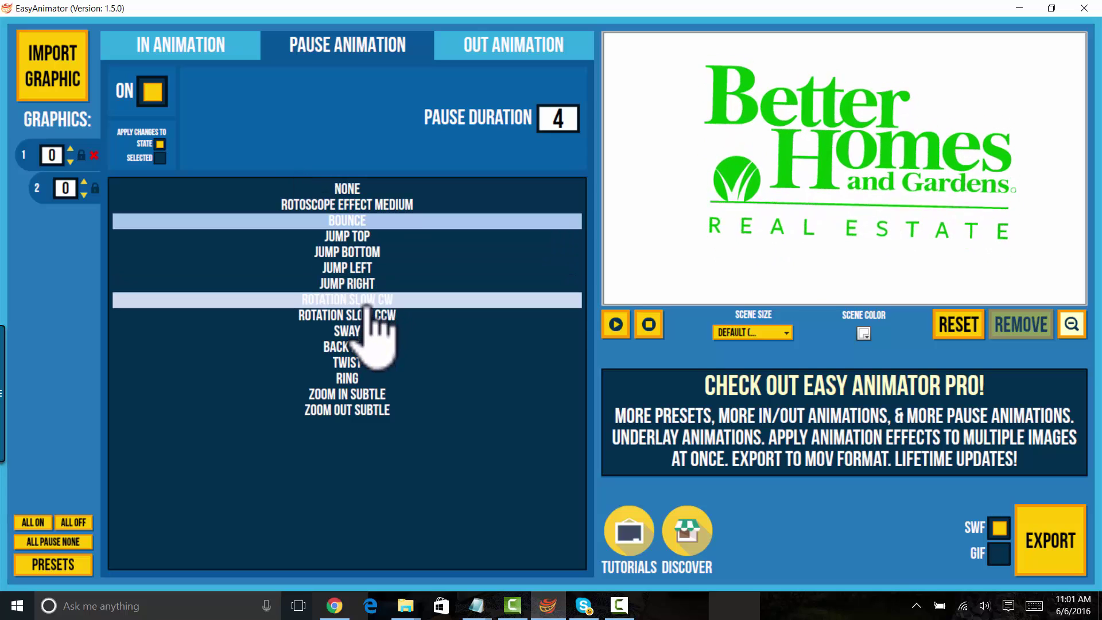
left_click(438, 331)
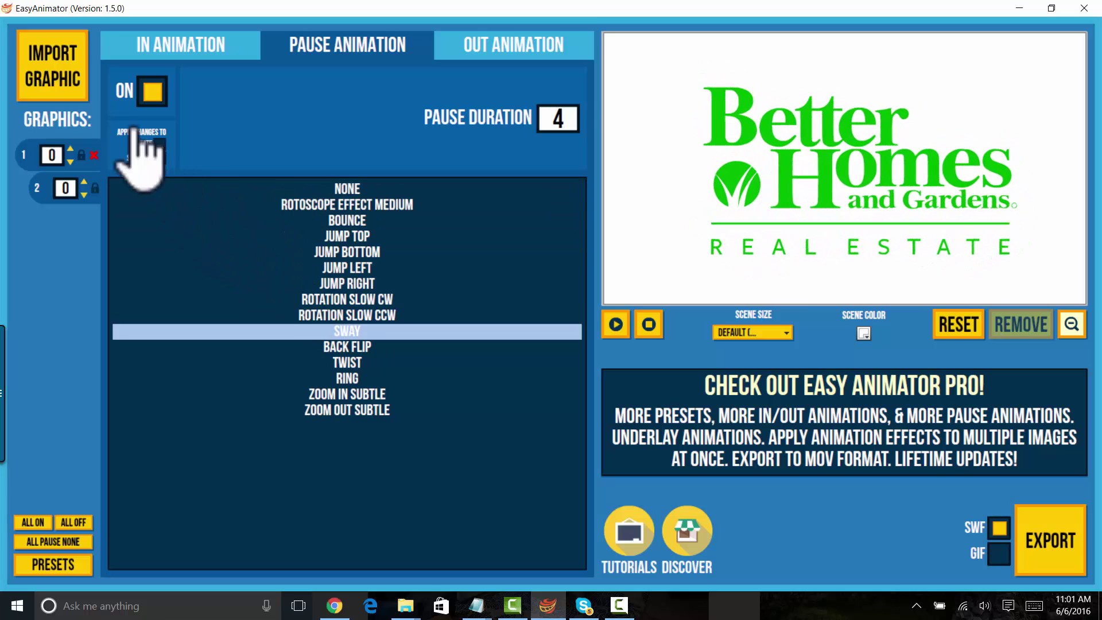
- Set the text logo's pause effect to None and the grass icon's to Rotation Slow CW
left_click(38, 189)
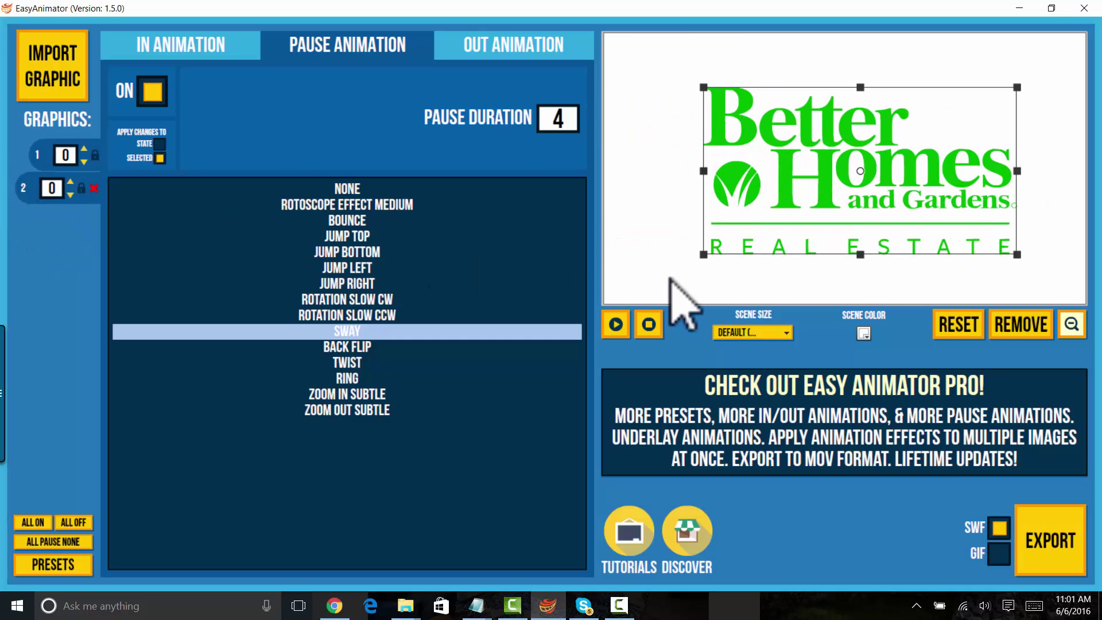
left_click(389, 192)
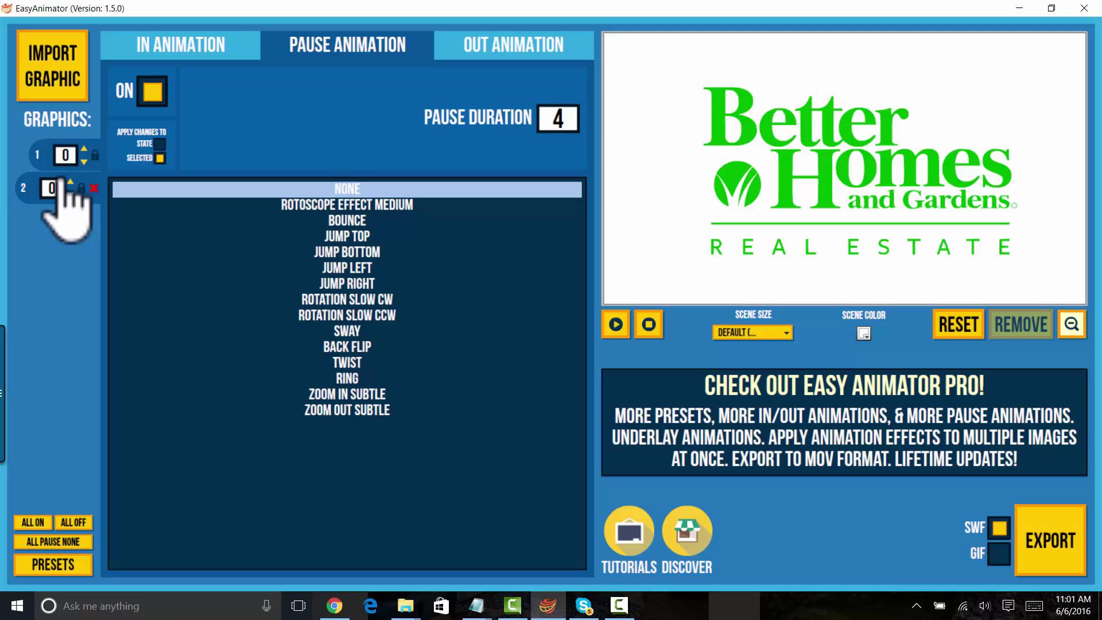
left_click(34, 150)
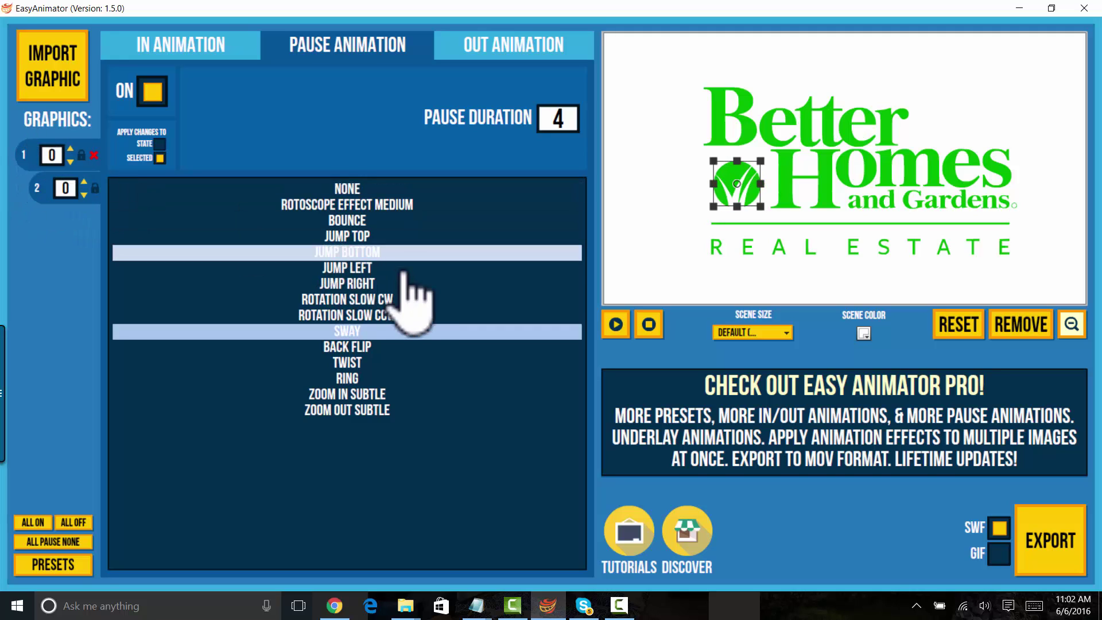
left_click(407, 315)
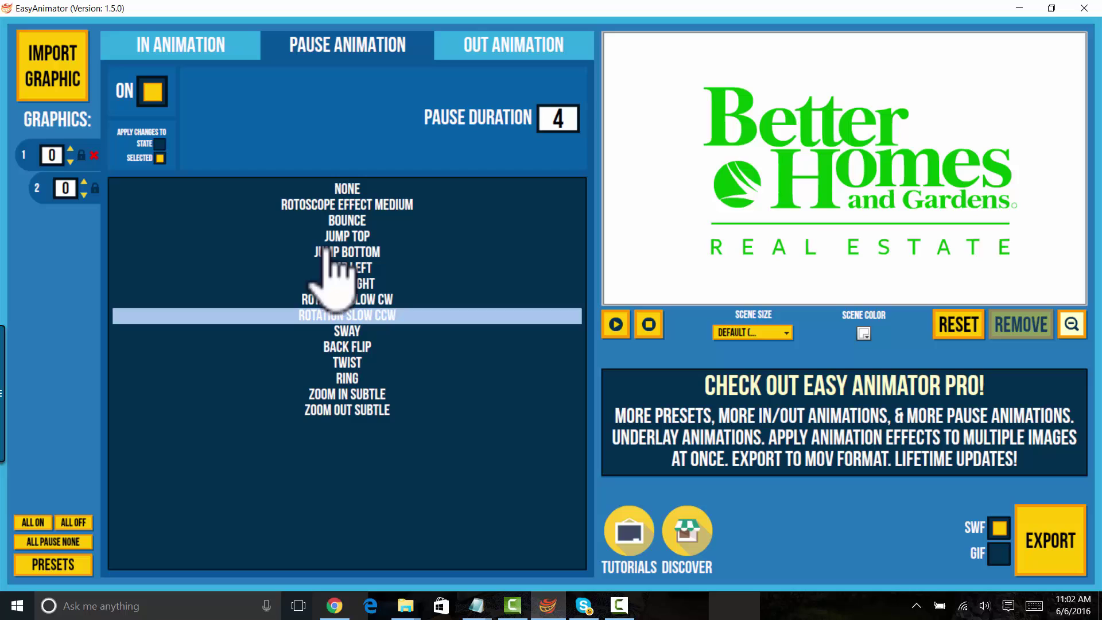
left_click(398, 299)
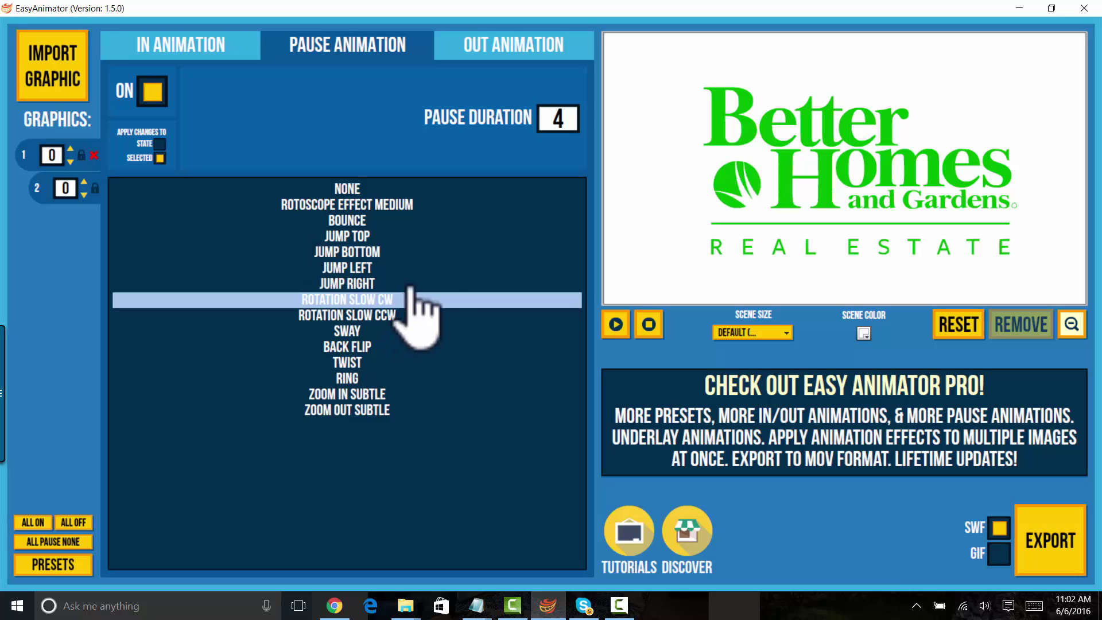
- Turn off the grass icon's out animation, keeping its Rotation Slow CW pause effect
left_click(505, 46)
left_click(288, 91)
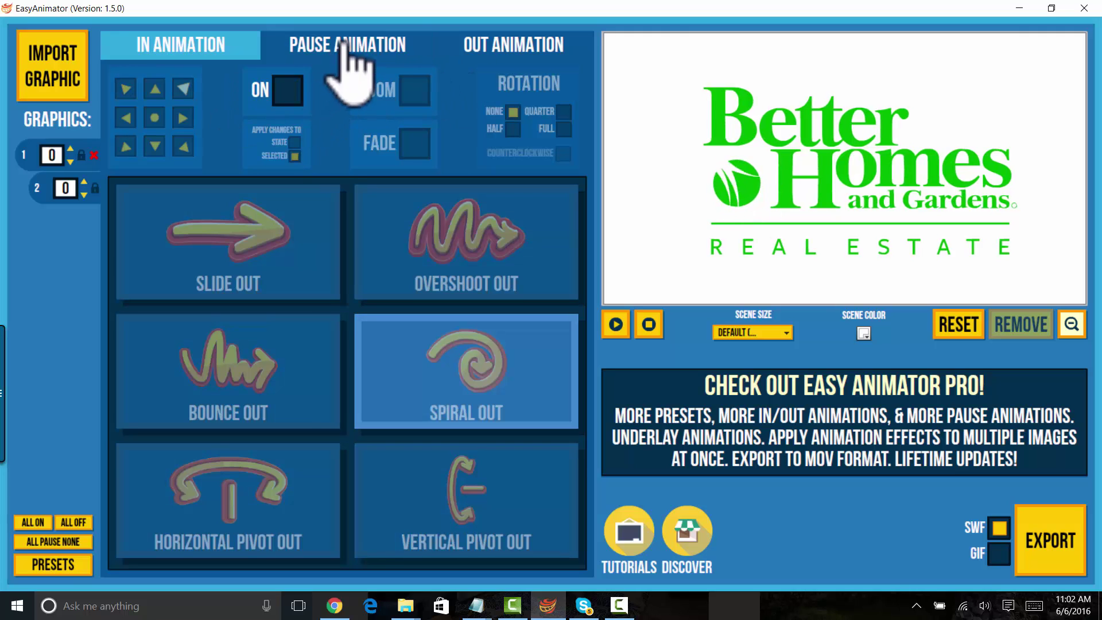
left_click(281, 46)
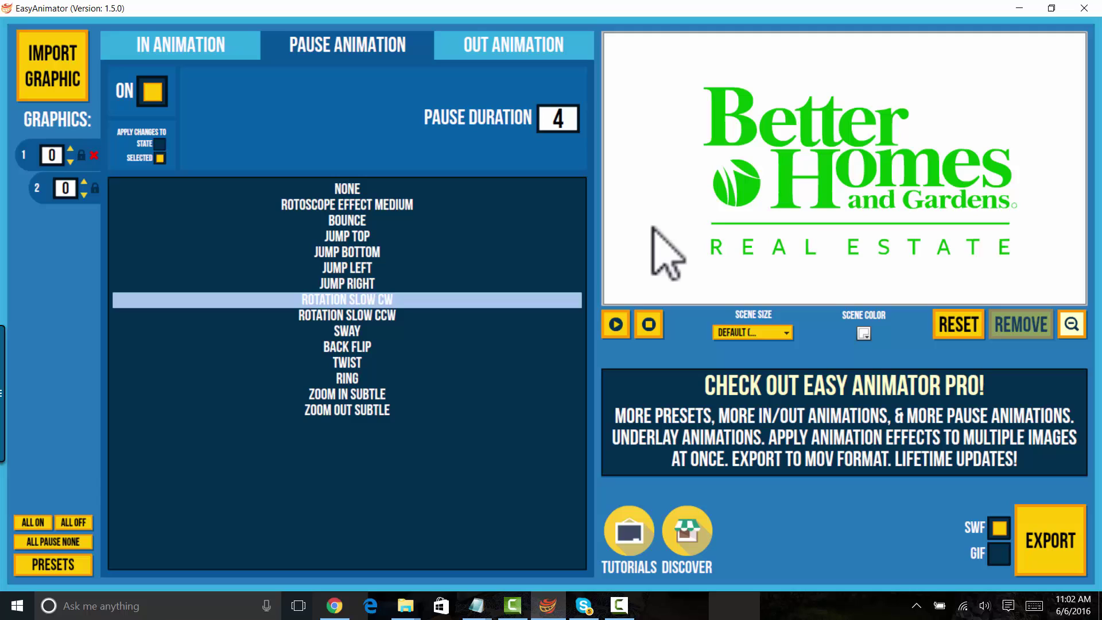